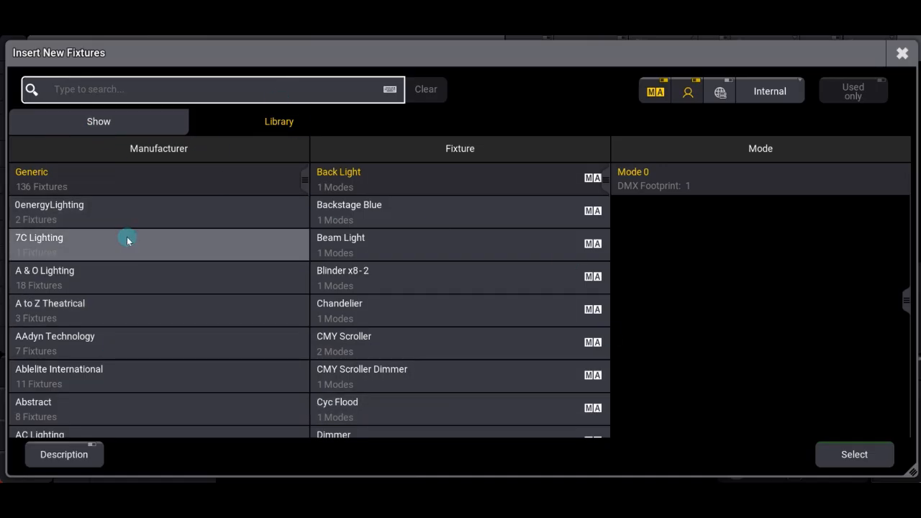
Step: Browse the manufacturer list in the fixture library
scroll(158, 277, down, 5)
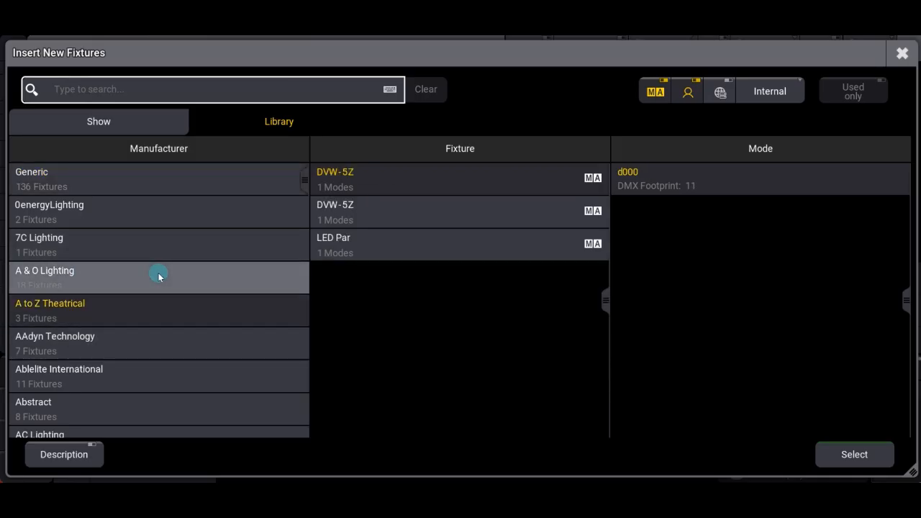
scroll(159, 275, up, 5)
click(185, 177)
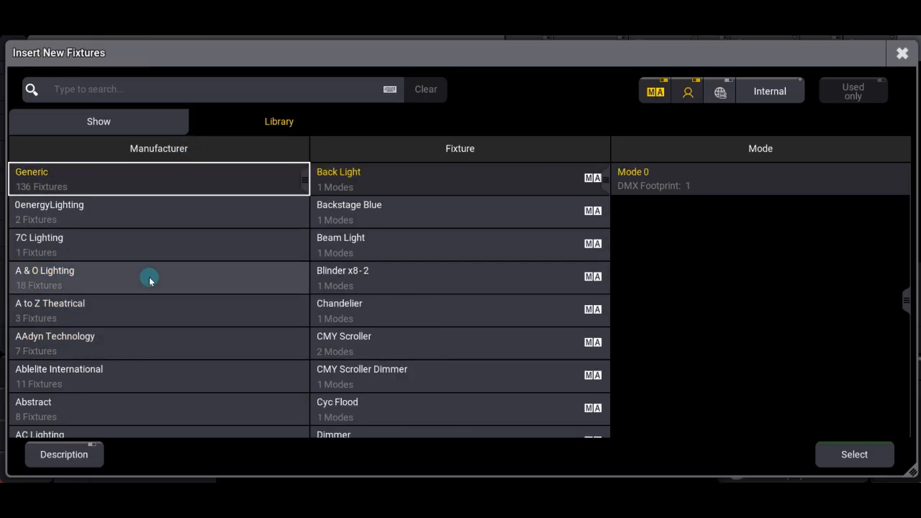
scroll(147, 284, down, 5)
scroll(139, 299, down, 20)
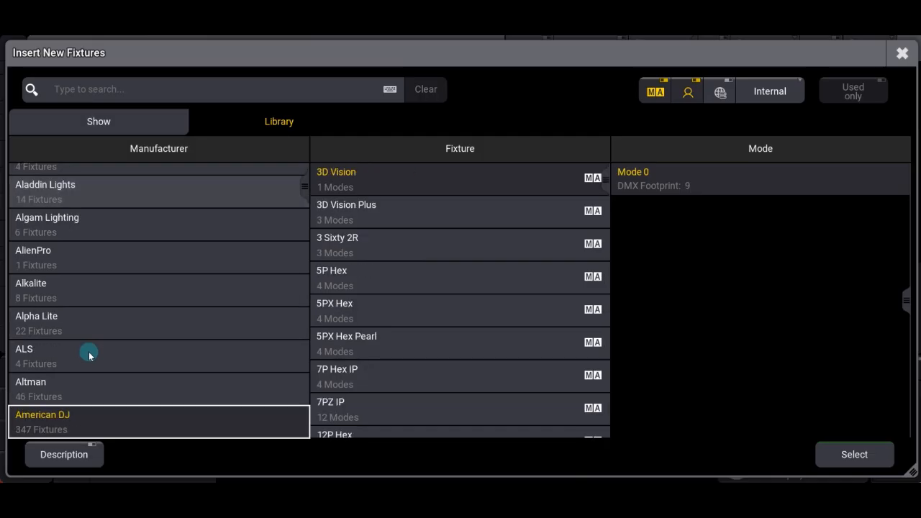
scroll(95, 382, up, 17)
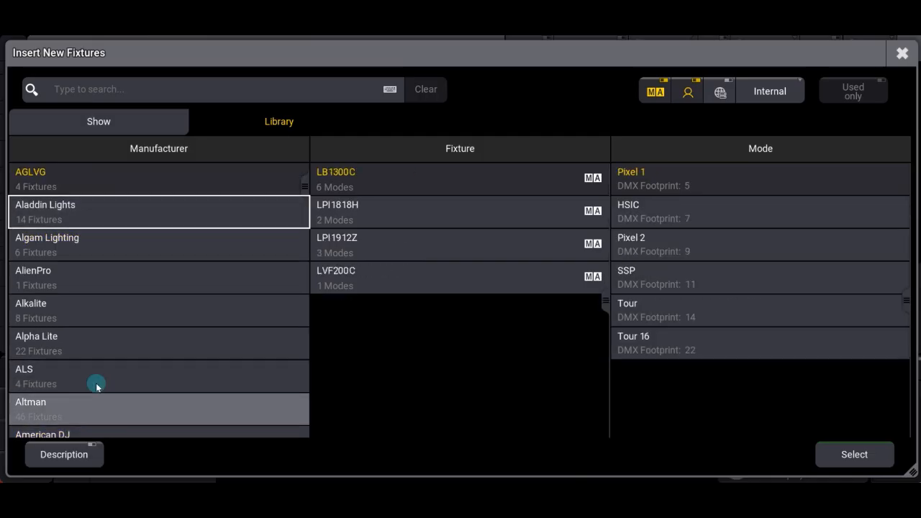
scroll(97, 387, up, 10)
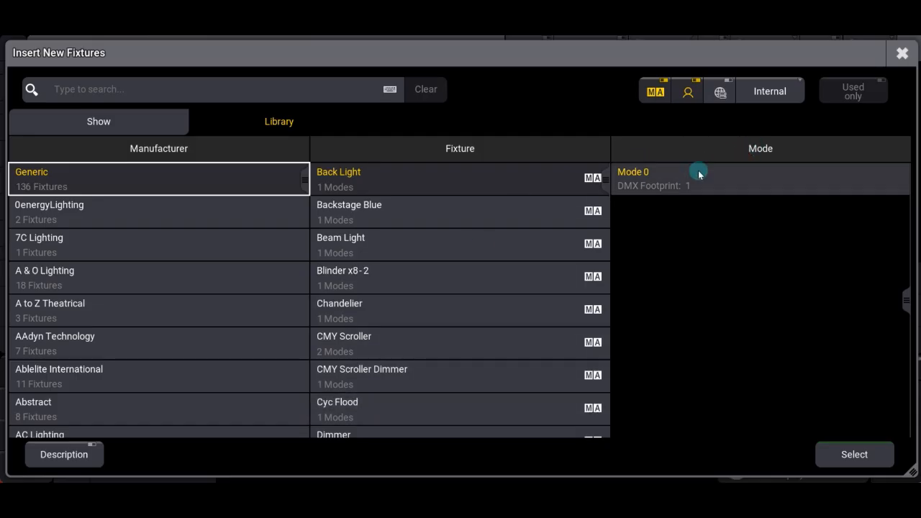
Step: Search the fixture library for MARTIN and select the Martin manufacturer
click(106, 92)
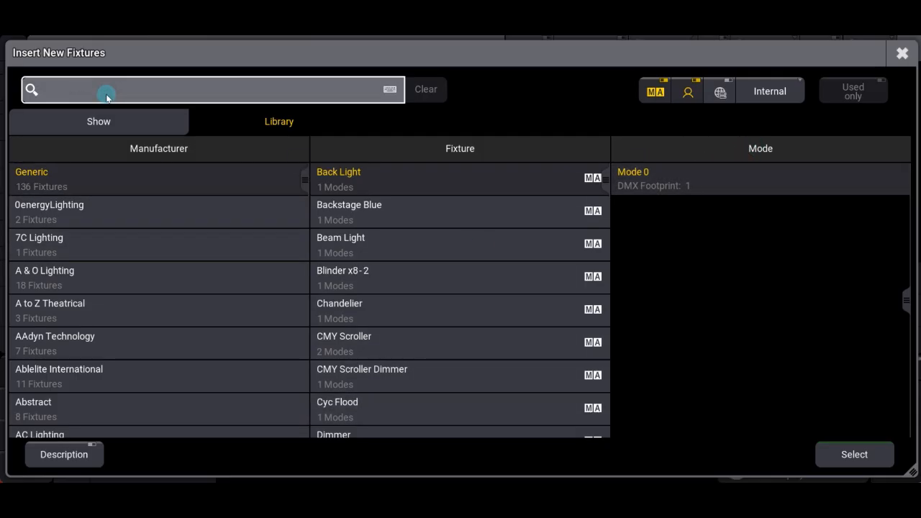
text(MARTIN)
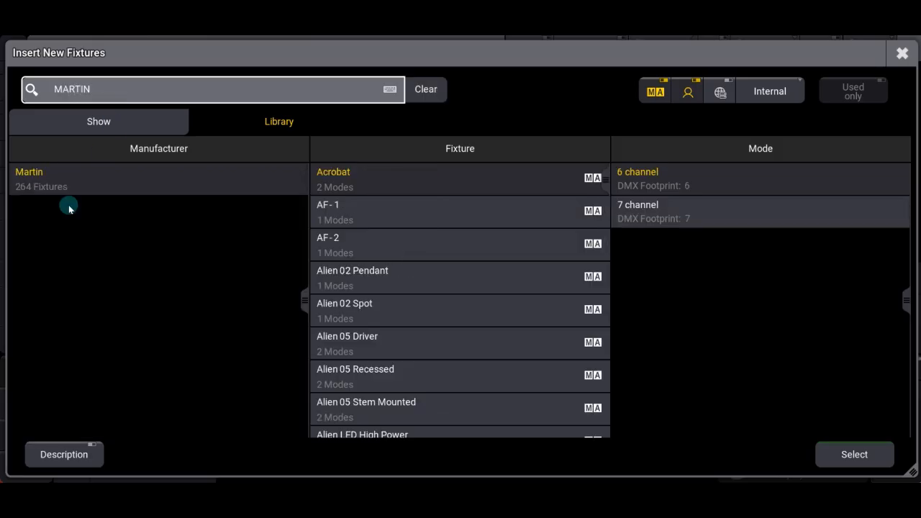
click(38, 177)
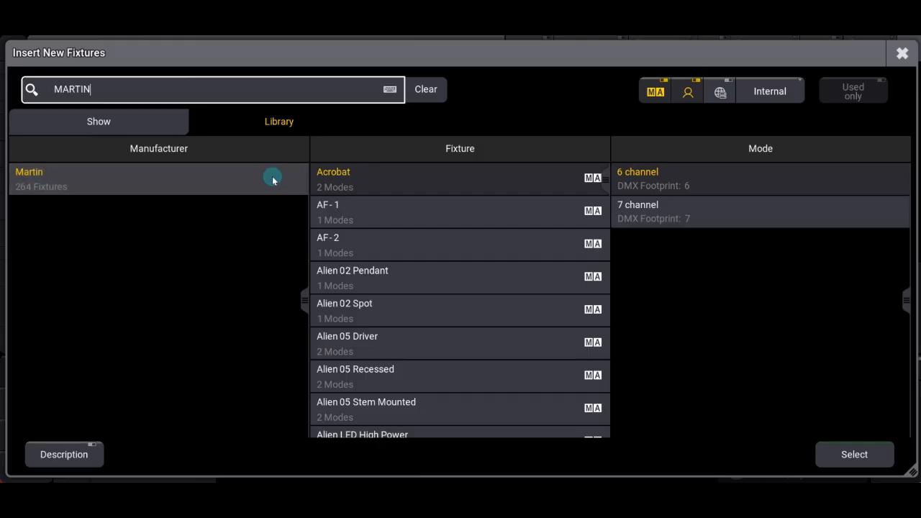
click(183, 181)
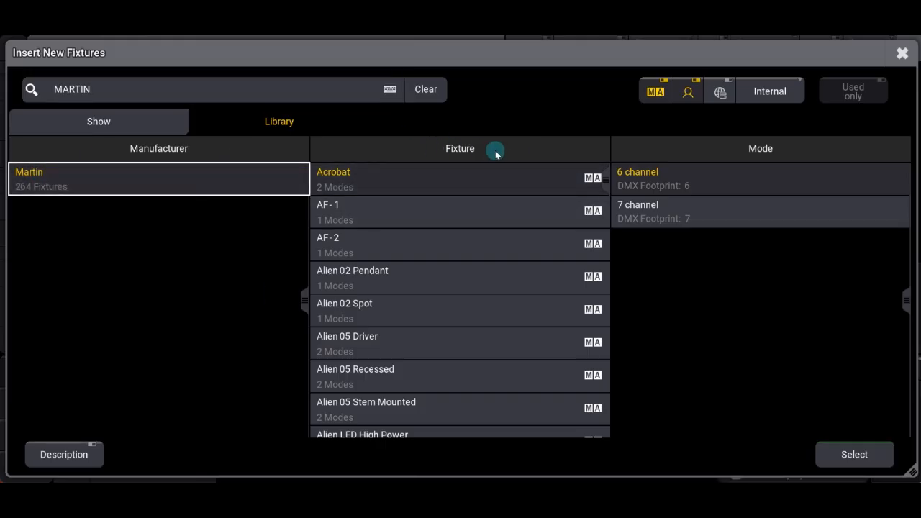
Step: Find and select the Mac Encore Wash WRM among Martin's fixtures
scroll(495, 168, down, 1)
scroll(596, 191, down, 2)
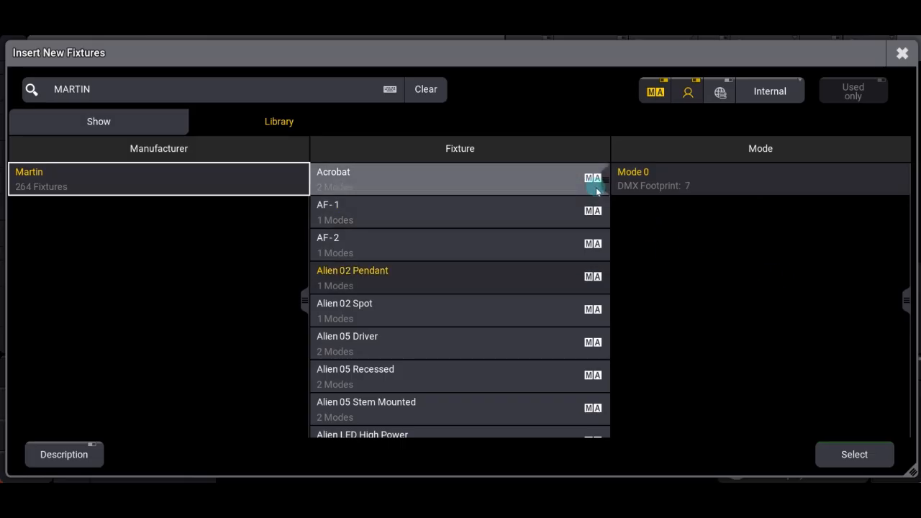
click(386, 273)
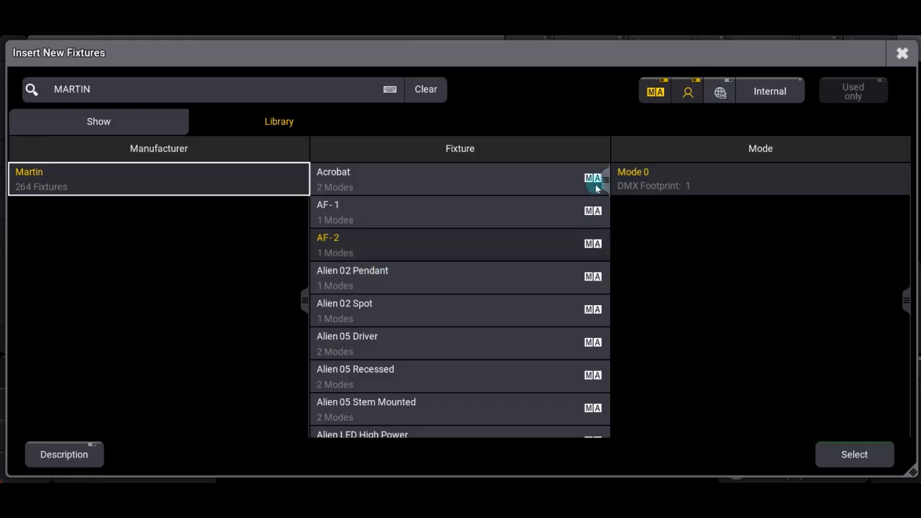
drag(607, 184, 597, 294)
scroll(403, 354, down, 10)
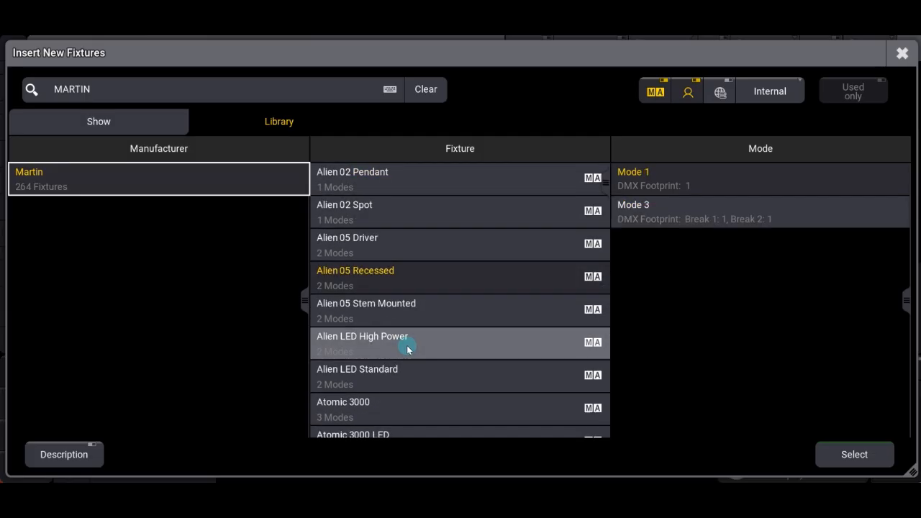
drag(606, 204, 592, 314)
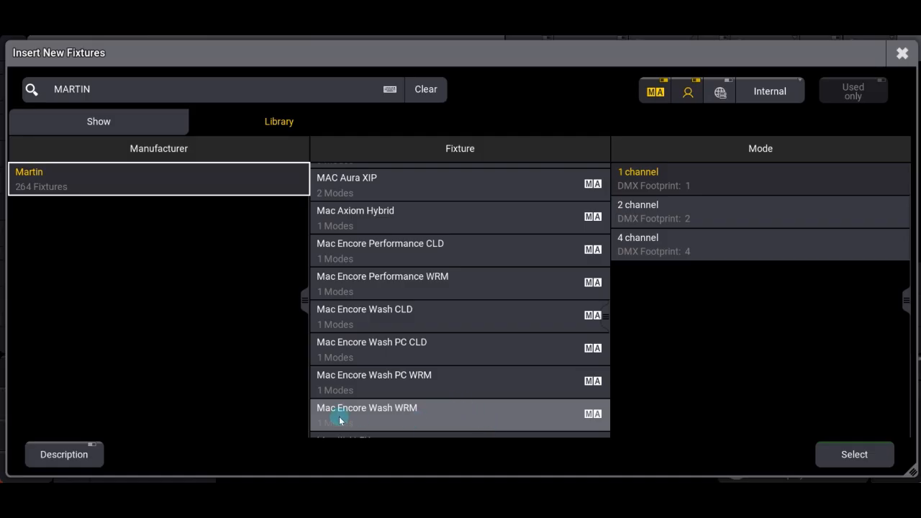
click(396, 422)
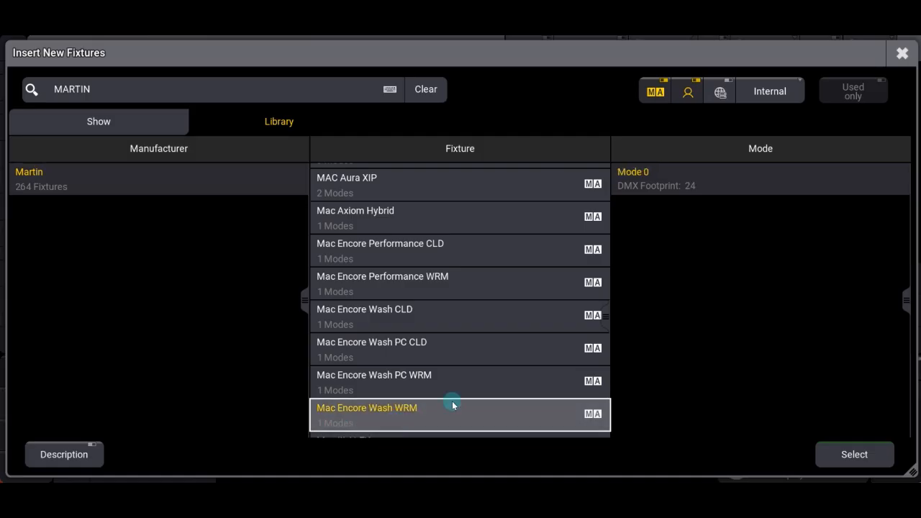
Step: Choose Mode 0 for the Mac Encore Wash WRM and confirm it as the fixture type to insert
click(643, 185)
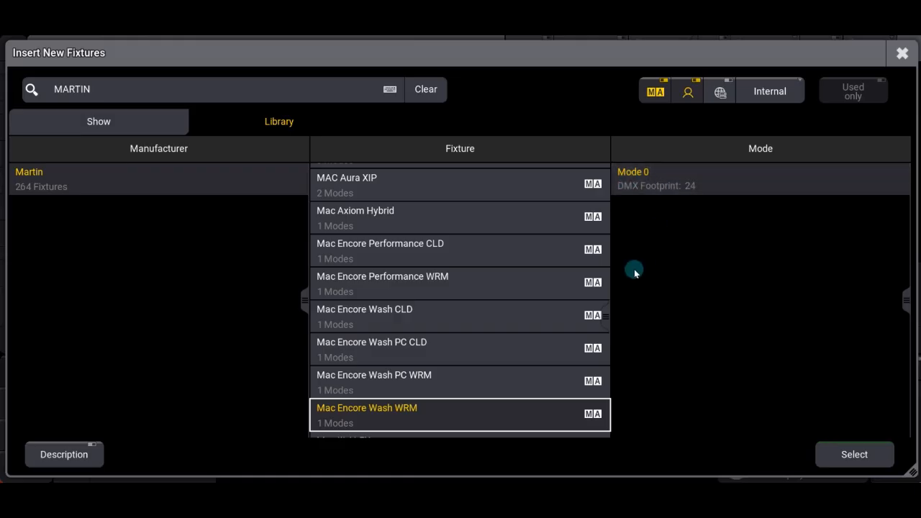
click(678, 183)
click(844, 453)
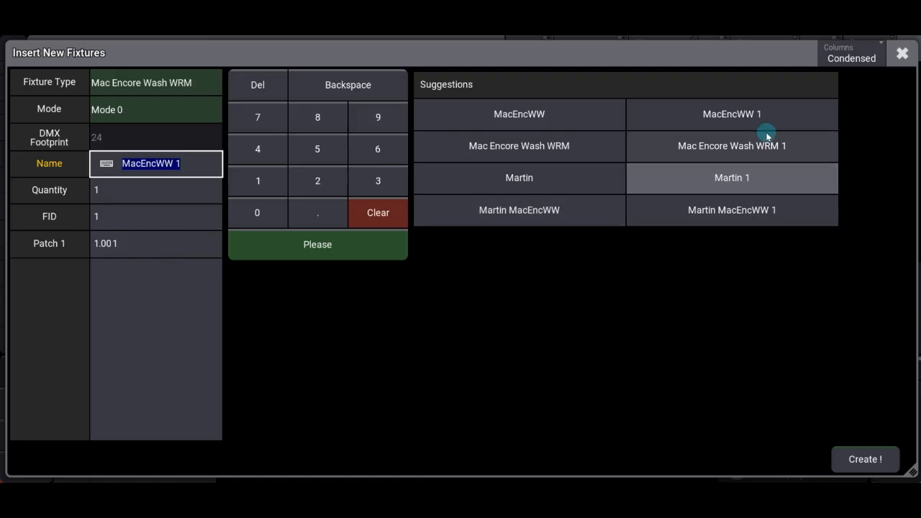
Step: Name the new fixtures with the suggestion Mac Encore Wash WRM 1, with quantity 4 and starting FID 101
click(690, 154)
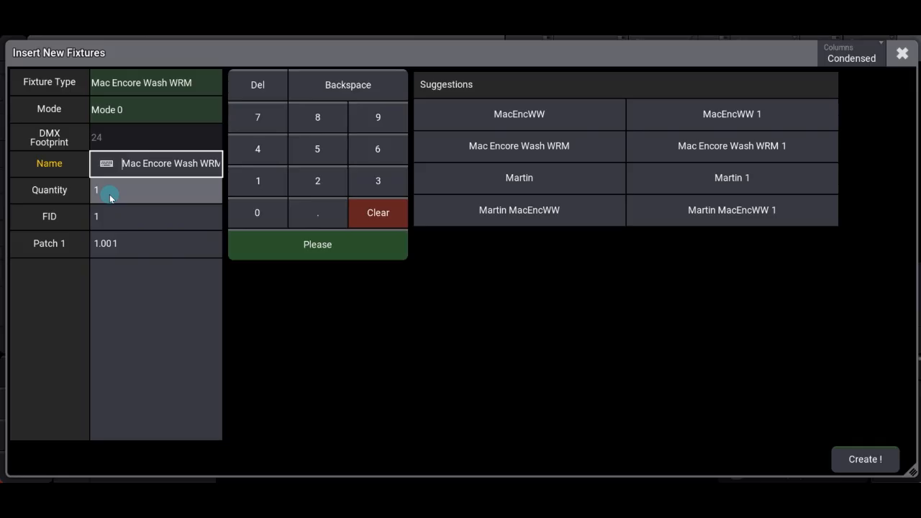
click(150, 187)
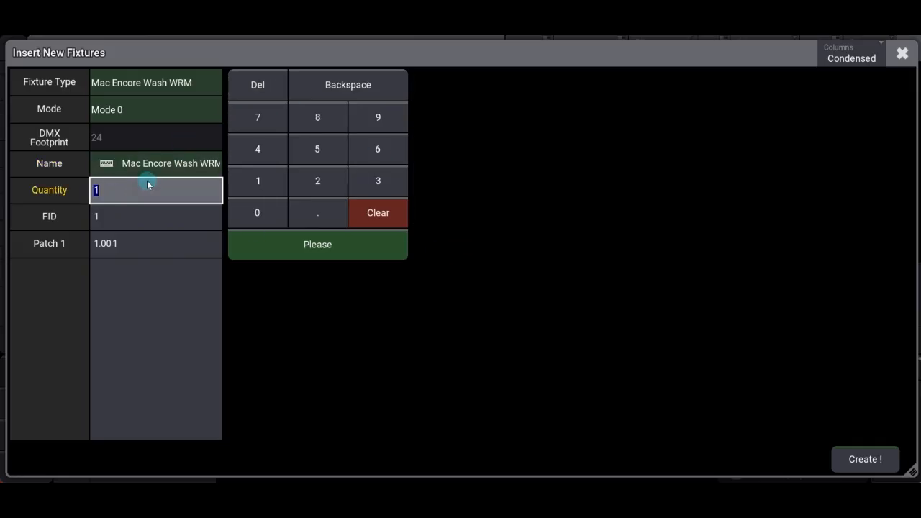
click(257, 148)
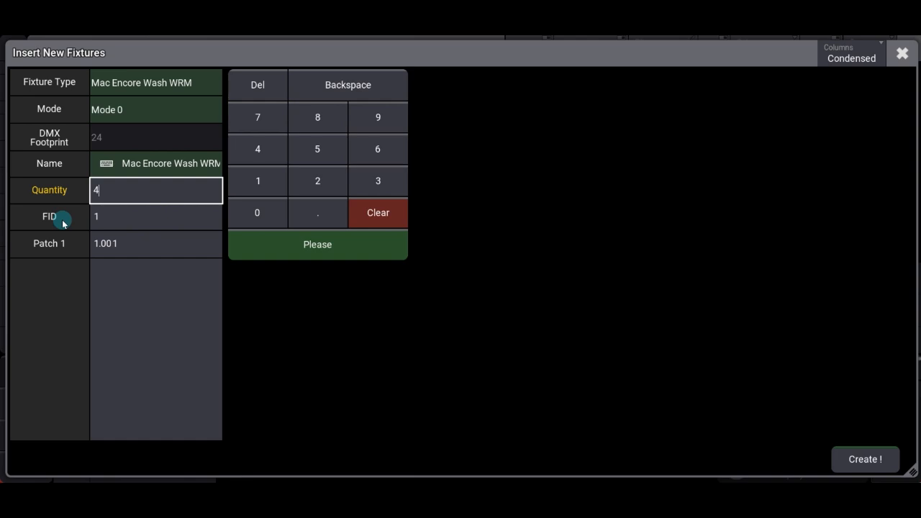
click(111, 215)
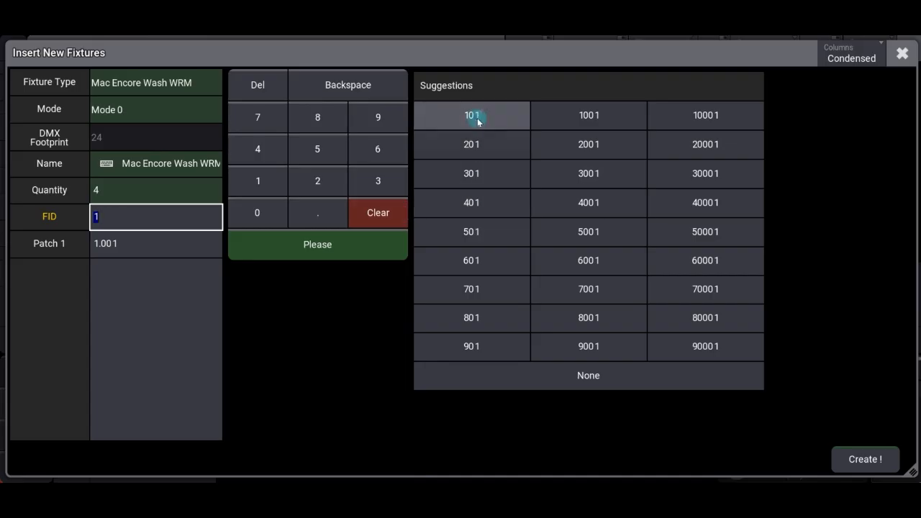
click(456, 115)
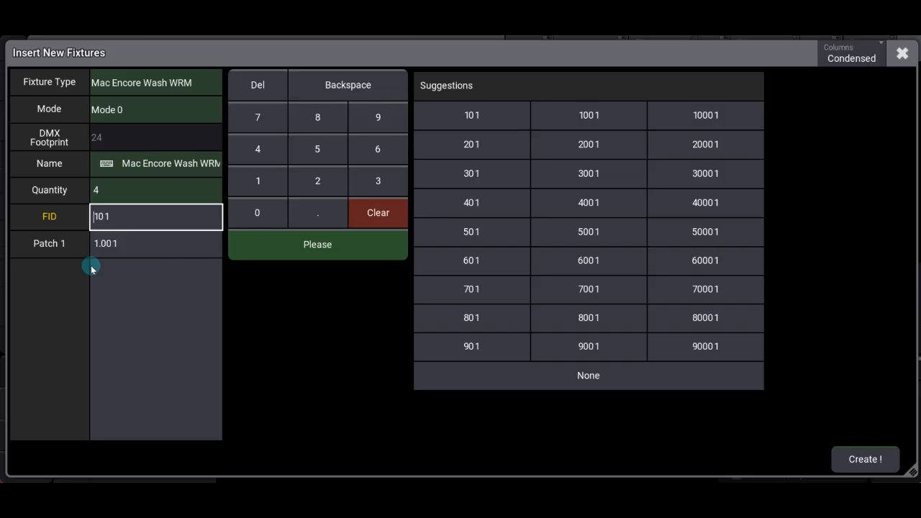
Step: Examine the DMX address grid for the first patch, from universe 1 into universe 2
click(47, 246)
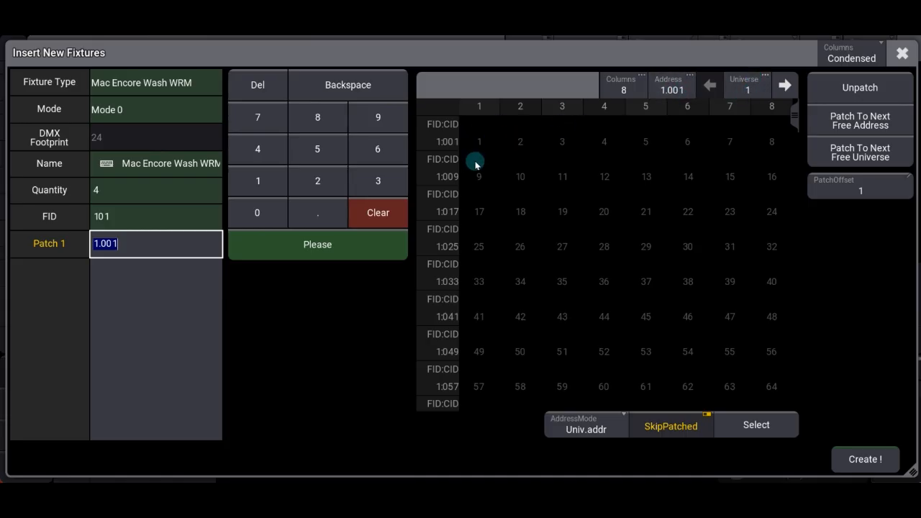
scroll(625, 308, down, 5)
scroll(674, 246, down, 15)
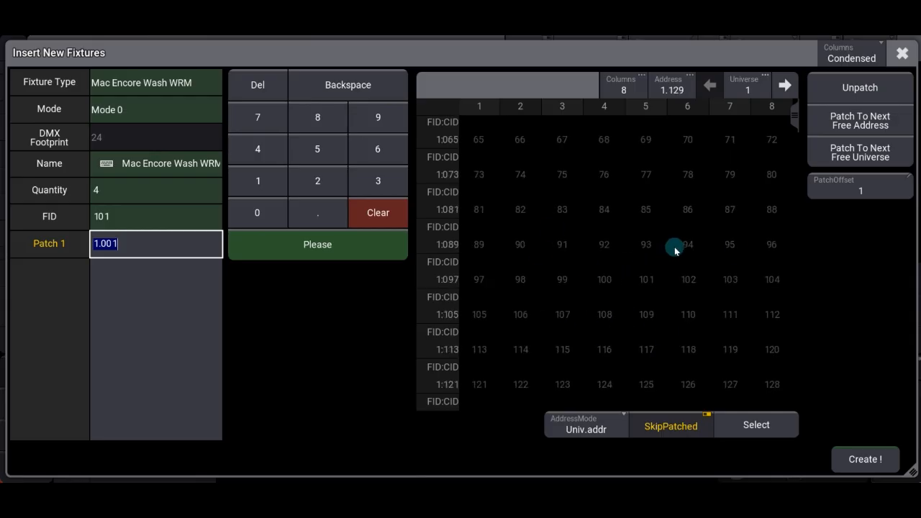
scroll(674, 247, down, 20)
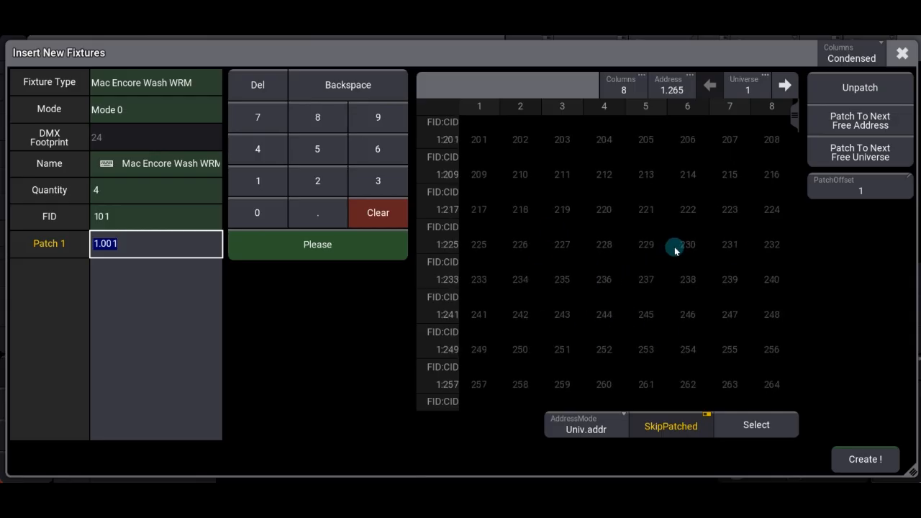
scroll(674, 245, down, 17)
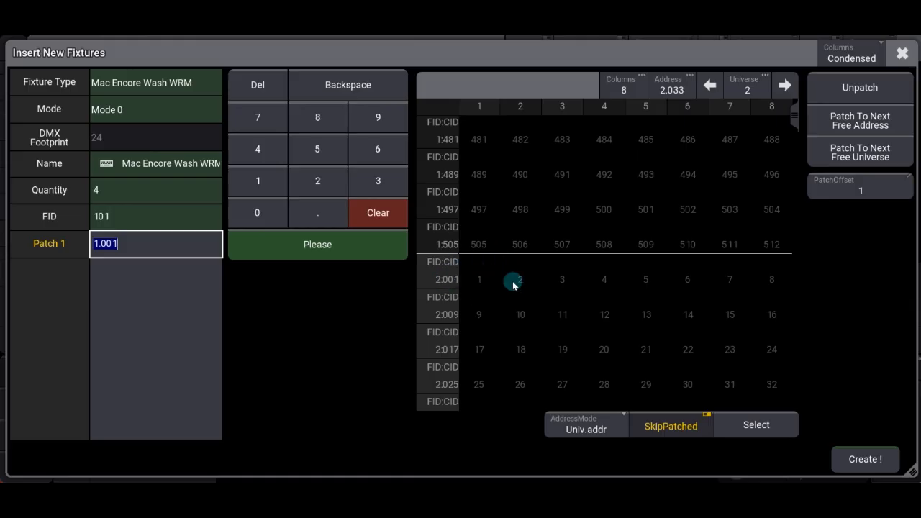
scroll(622, 270, up, 15)
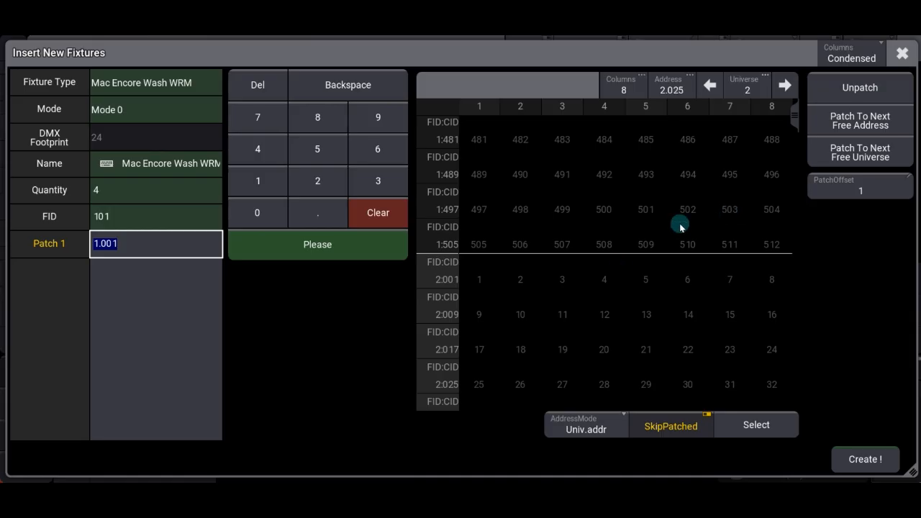
scroll(601, 299, up, 5)
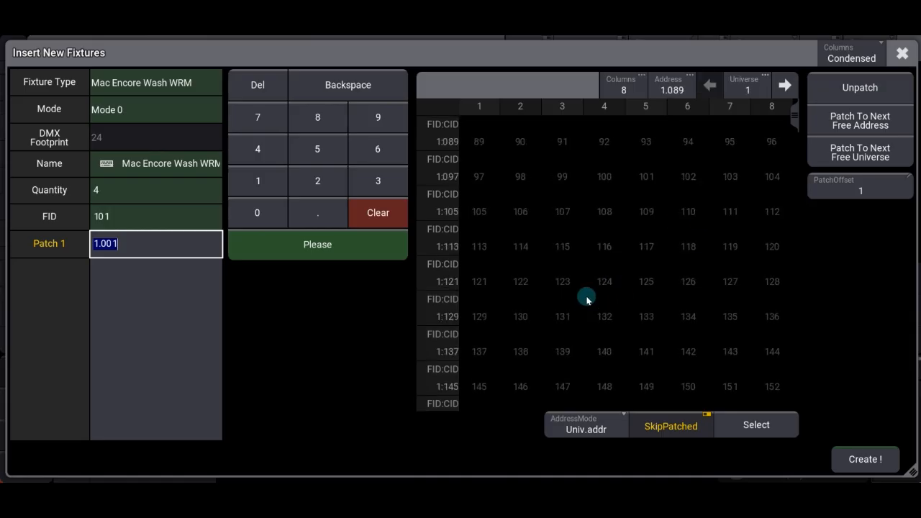
Step: Set the starting patch address to 1.1 and create the fixtures
click(171, 249)
click(377, 212)
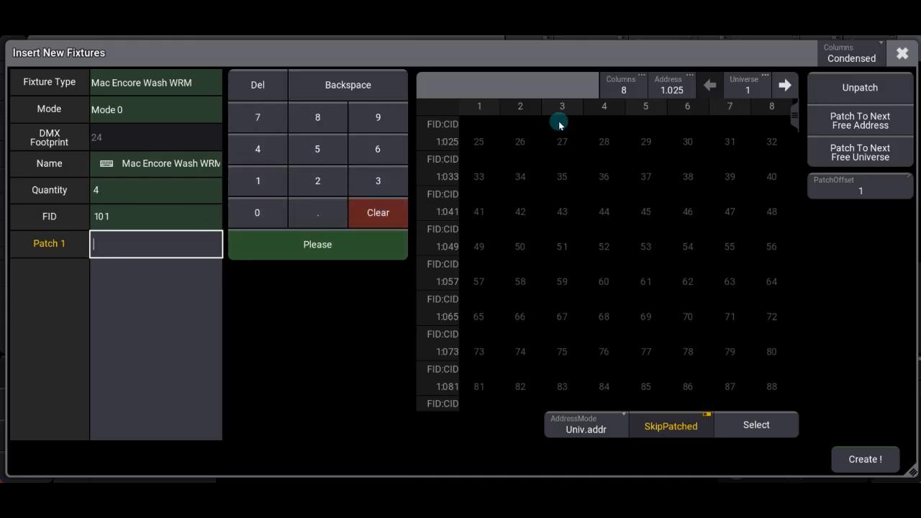
click(253, 182)
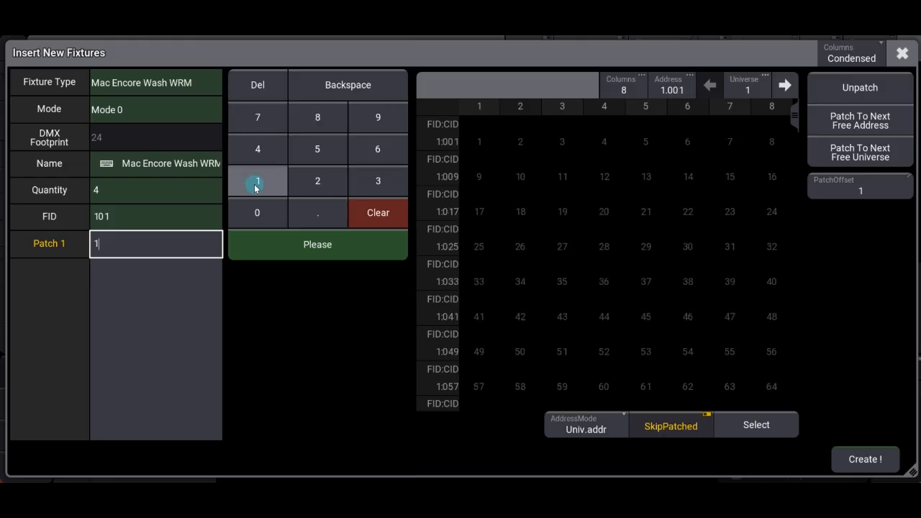
click(321, 215)
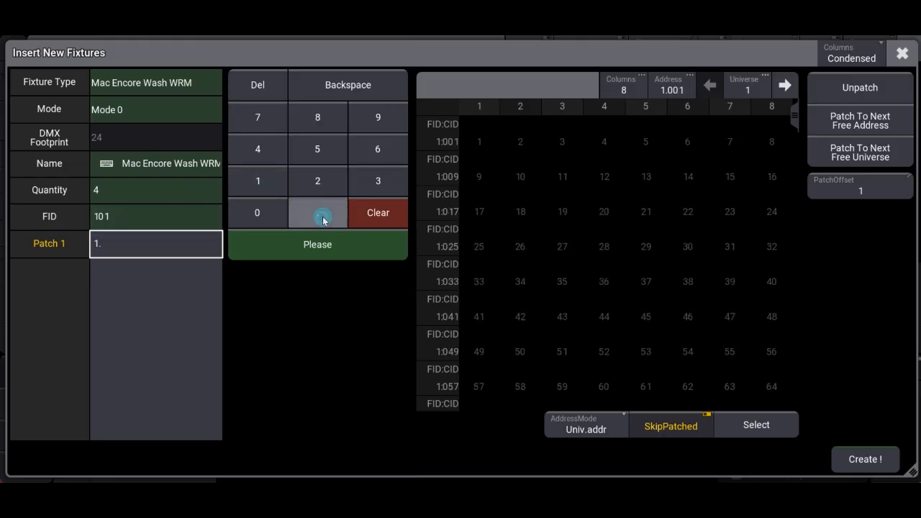
click(261, 183)
click(168, 214)
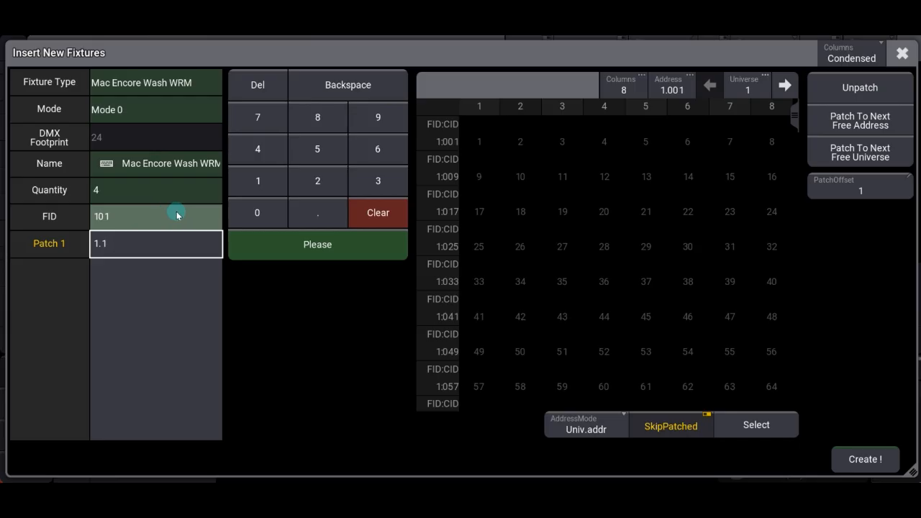
click(371, 251)
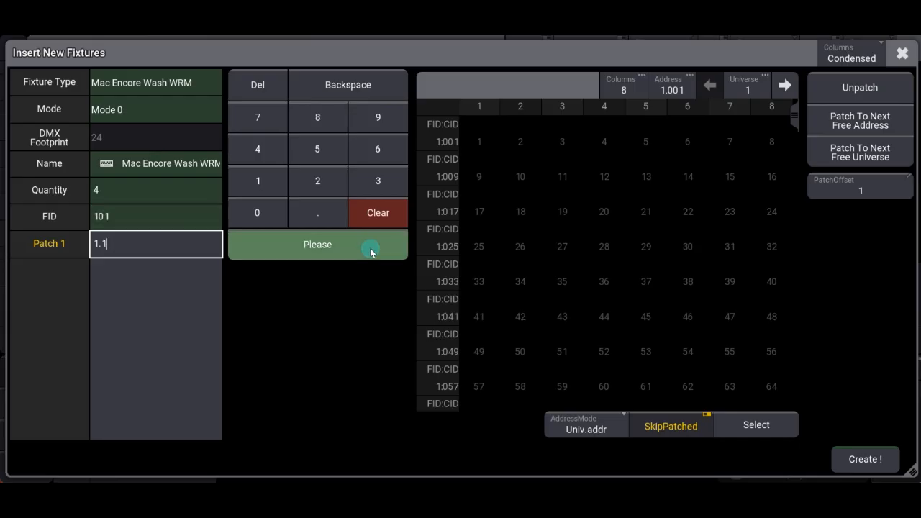
click(304, 245)
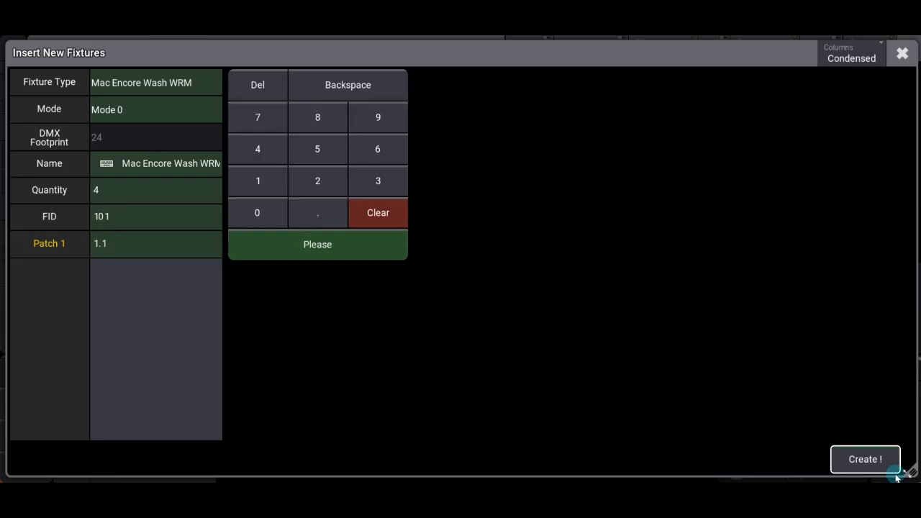
click(878, 461)
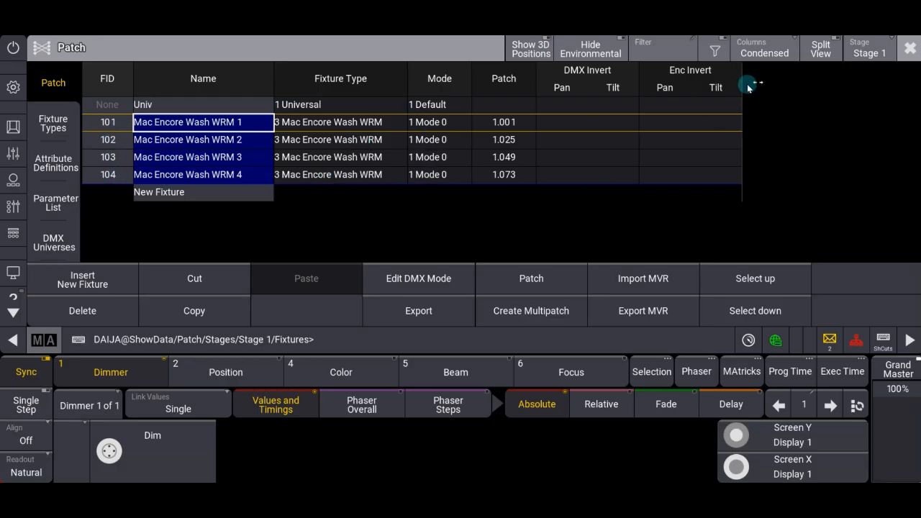
Step: Leave the patch with its changes saved and switch to the Fixture view
click(909, 48)
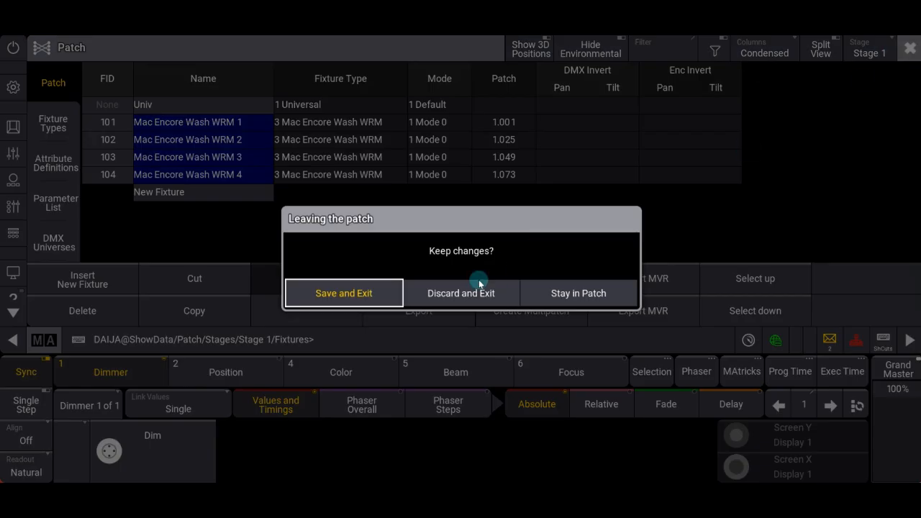
click(306, 292)
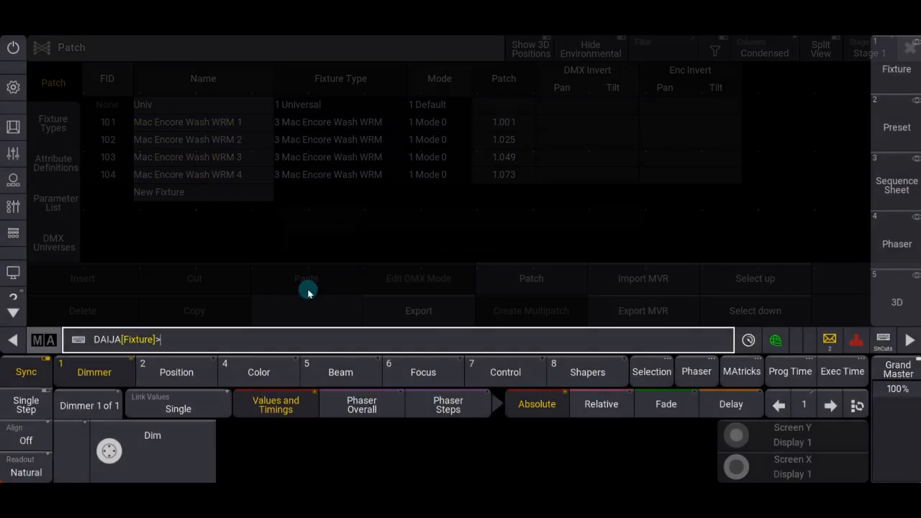
click(900, 69)
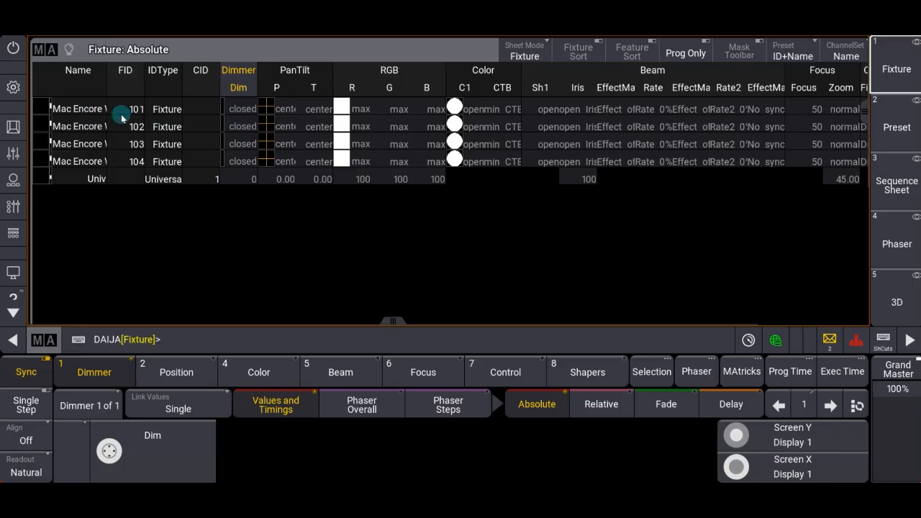
Step: Set the dimmer of fixture 101 to open and back to closed
click(245, 110)
click(608, 206)
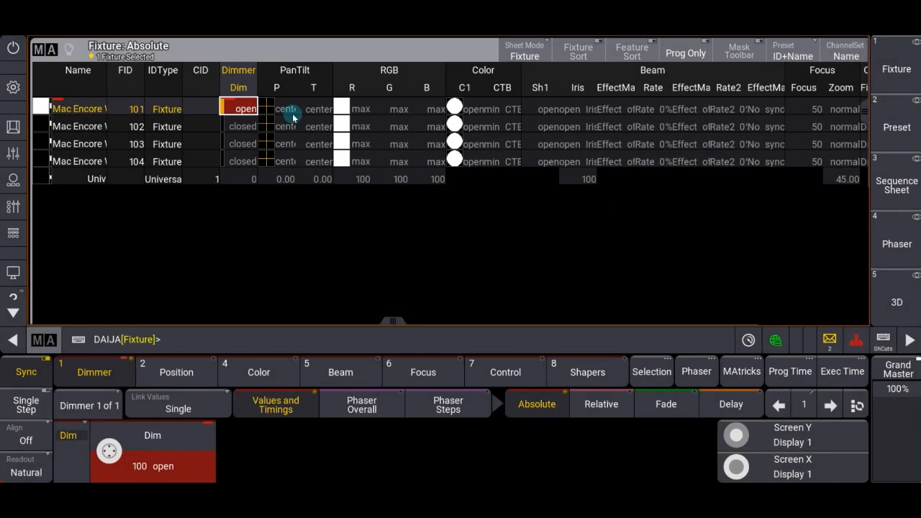
click(242, 109)
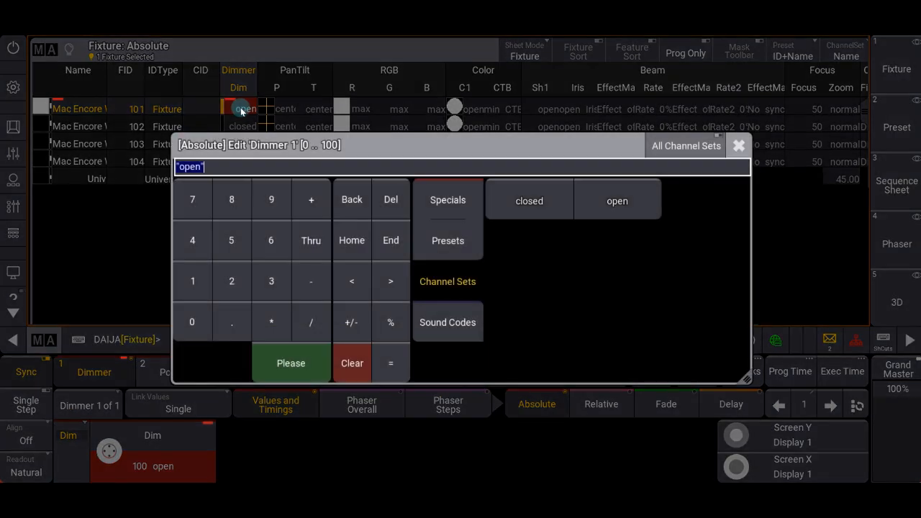
click(533, 204)
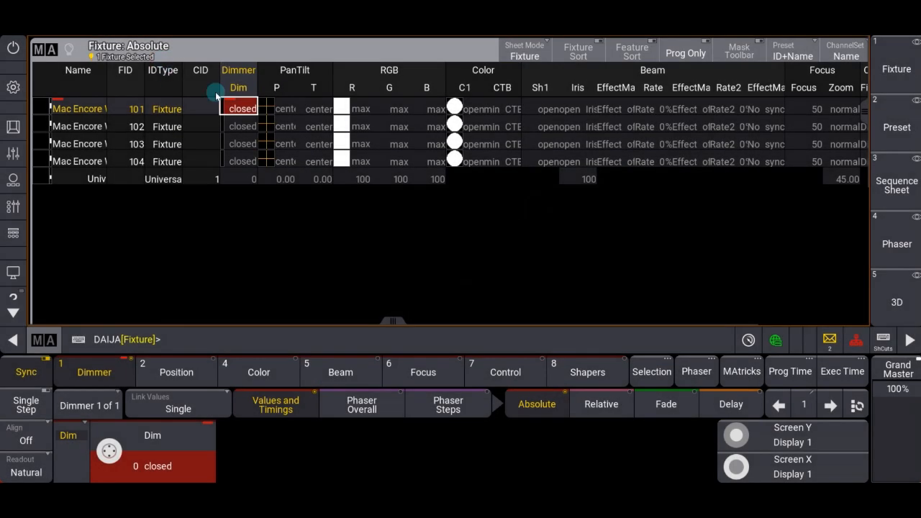